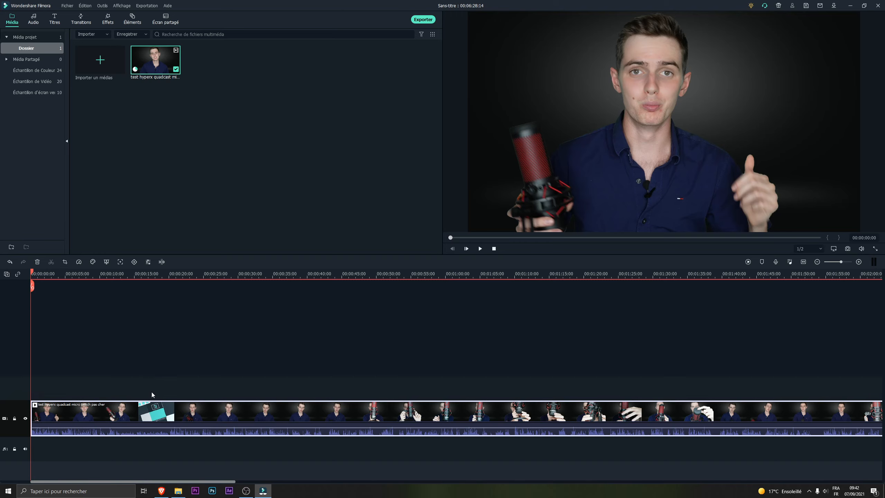
Open the clip's audio settings to view the available options and close them without changes
click(149, 263)
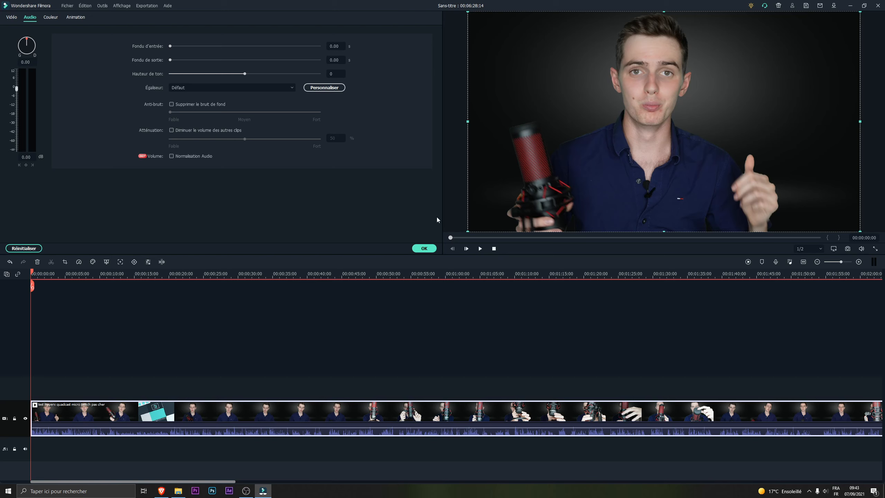
click(433, 247)
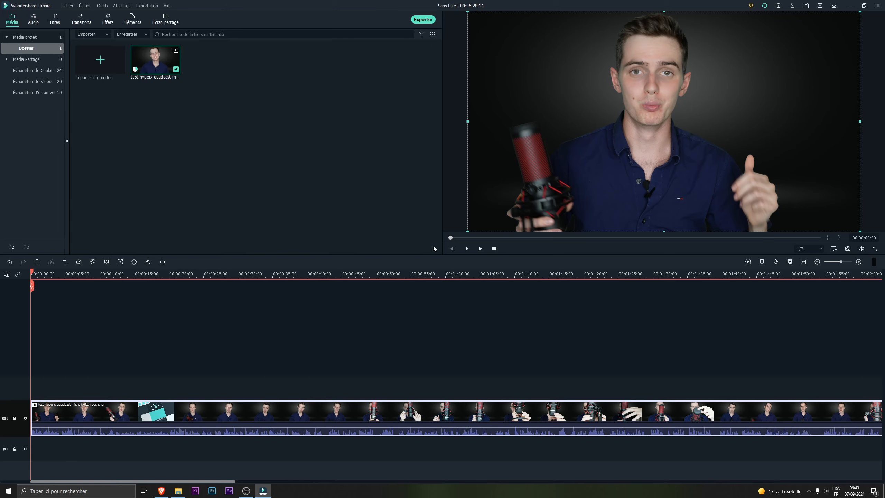
Detach the audio from the video clip and try moving the separated audio and video on the timeline
right_click(194, 415)
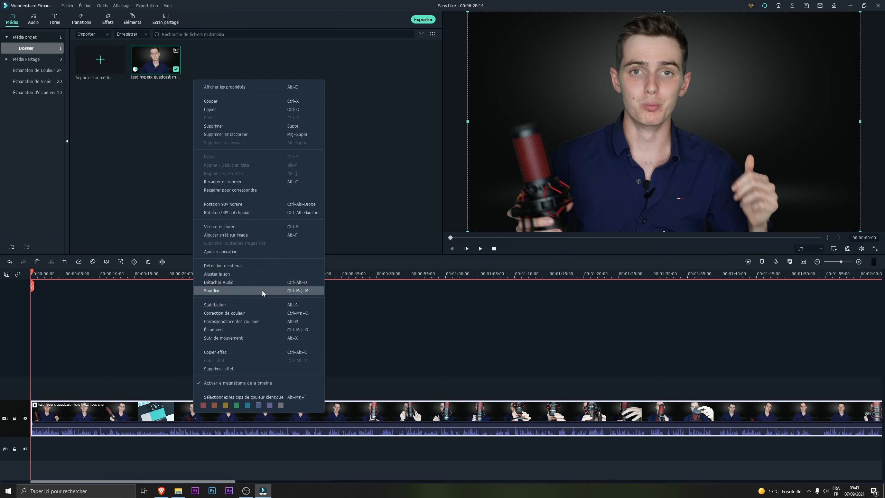
click(233, 282)
drag(77, 428, 72, 399)
drag(64, 457, 131, 452)
click(139, 397)
Undo the clip moves and the audio detachment so sound and video are one clip again
key(ctrl+z)
key(ctrl+z)
key(ctrl+z)
key(ctrl+z)
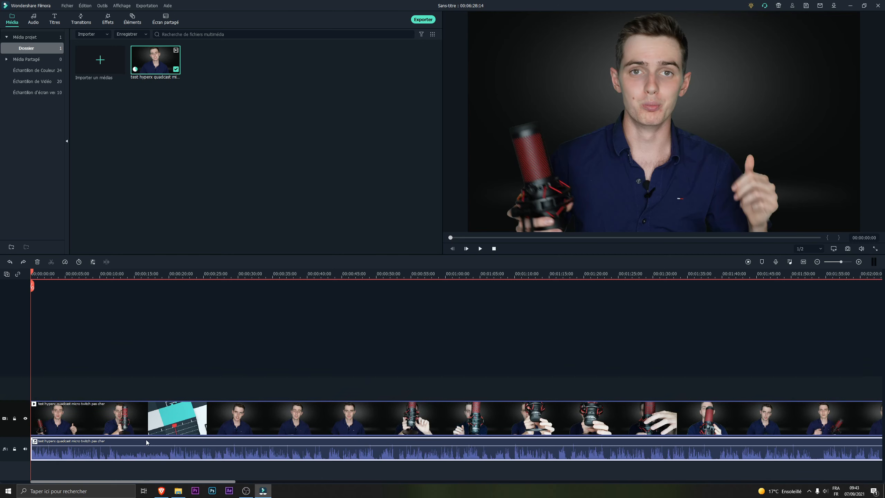
key(ctrl+z)
Try an audio fade-in of about 17 s on the clip, return it to 0 s, and close the audio settings
right_click(170, 408)
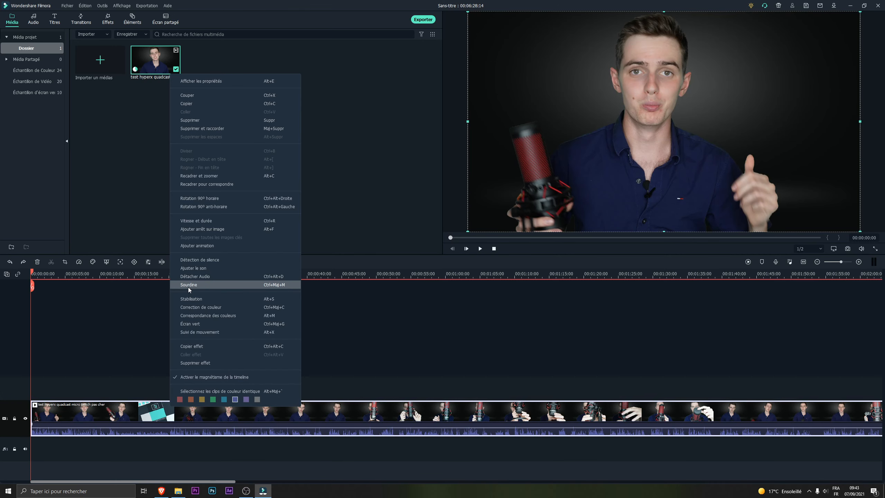
click(216, 269)
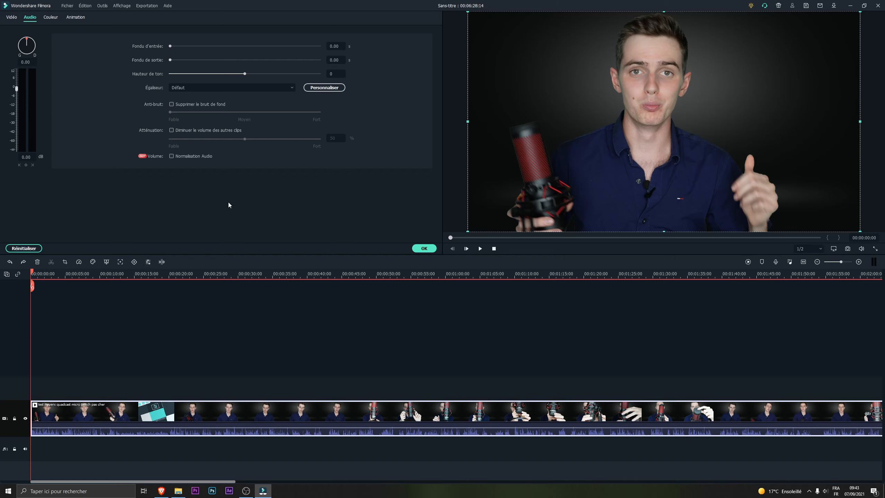
mouse_move(170, 47)
mouse_down()
mouse_move(214, 47)
mouse_move(177, 49)
mouse_up()
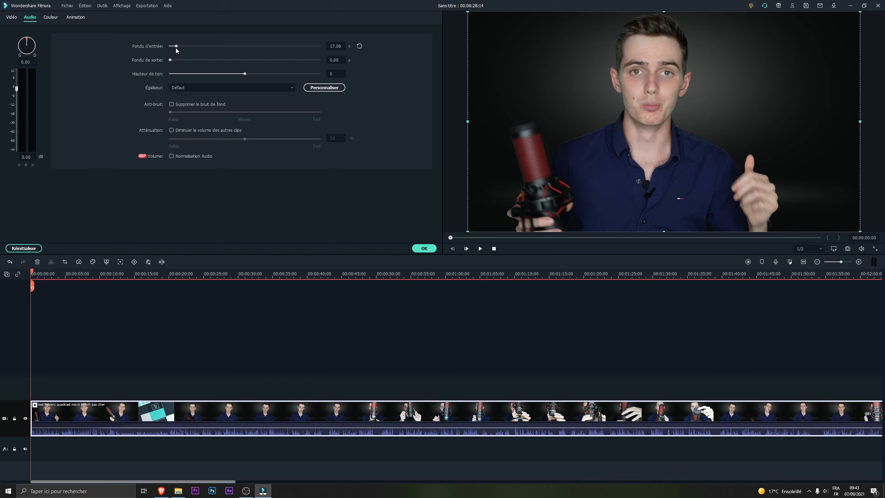
drag(176, 47, 169, 47)
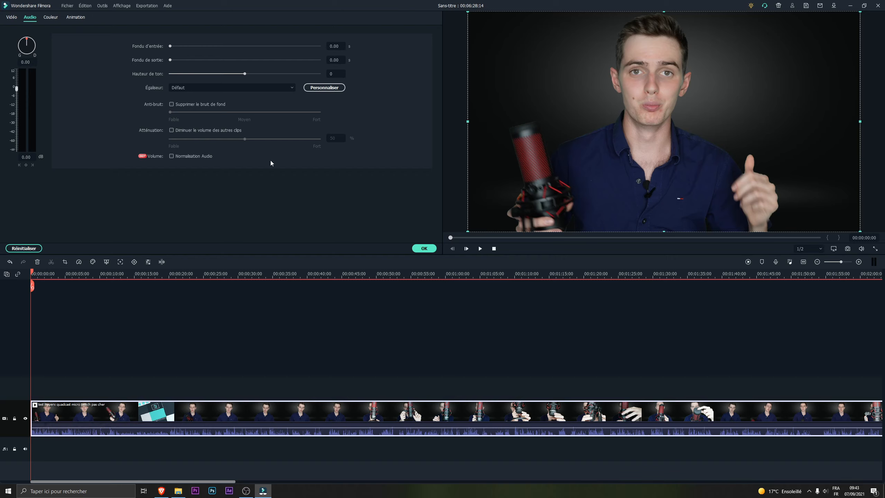
click(425, 250)
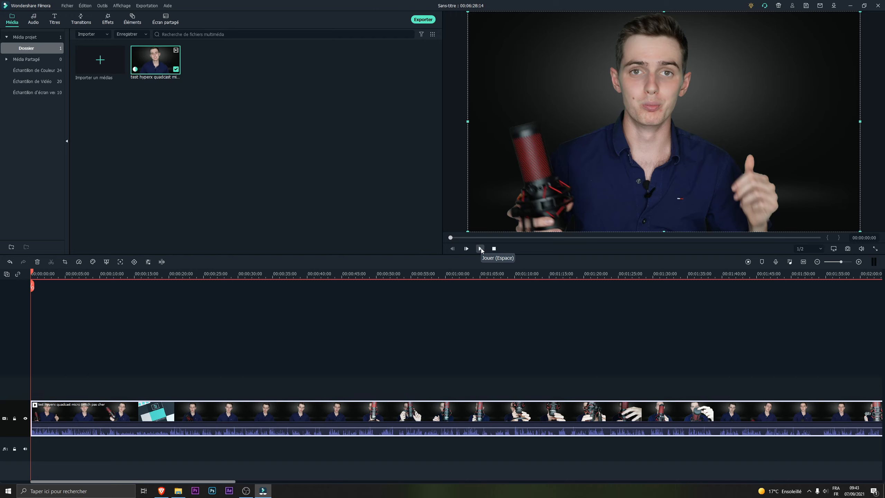
Play the clip's opening to hear the original sound and return the playhead to the start
click(480, 248)
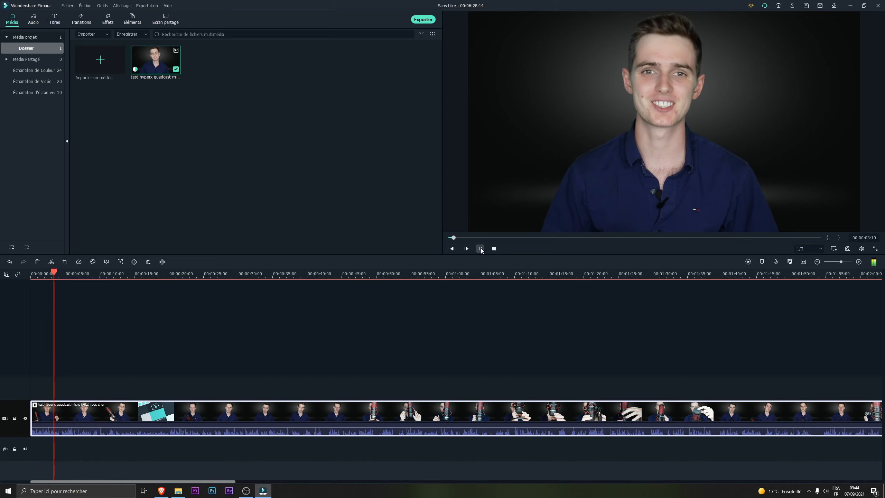
click(480, 249)
drag(60, 274, 31, 272)
Apply an audio fade-in of about 38 s to the clip
click(148, 262)
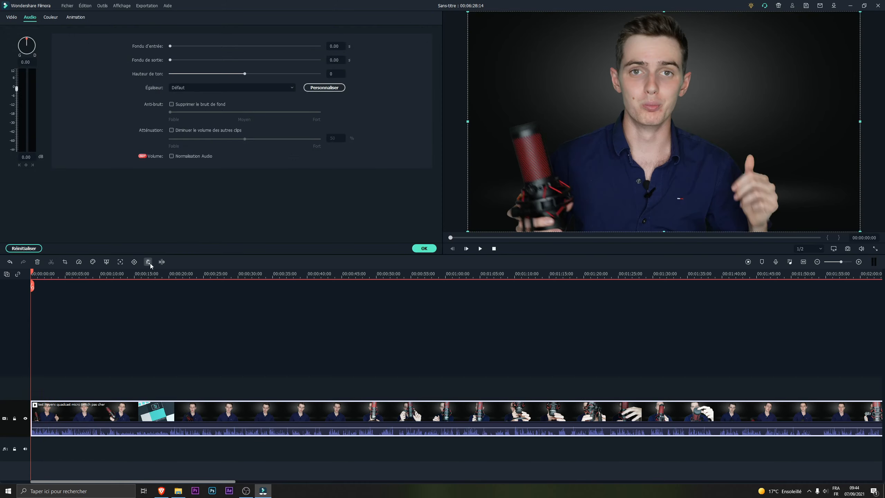
mouse_move(170, 47)
mouse_down()
mouse_move(215, 43)
mouse_move(183, 50)
mouse_up()
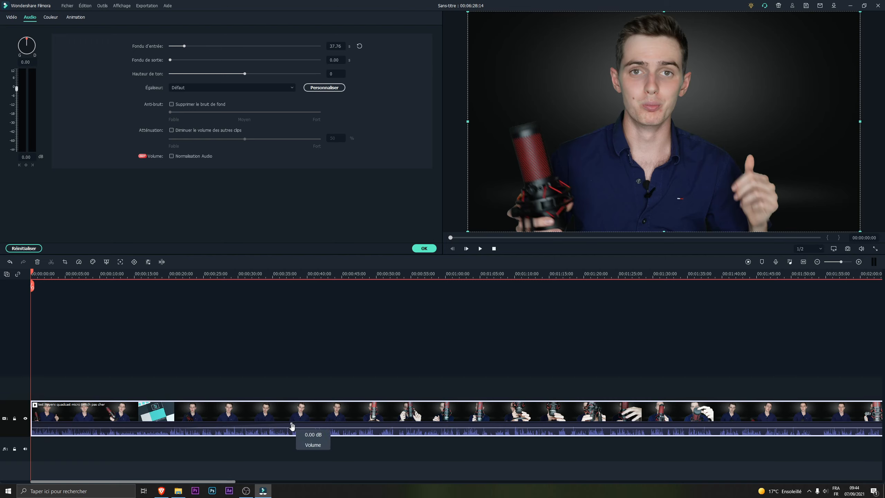
mouse_move(292, 426)
mouse_down()
mouse_move(267, 425)
mouse_move(295, 424)
mouse_up()
click(424, 249)
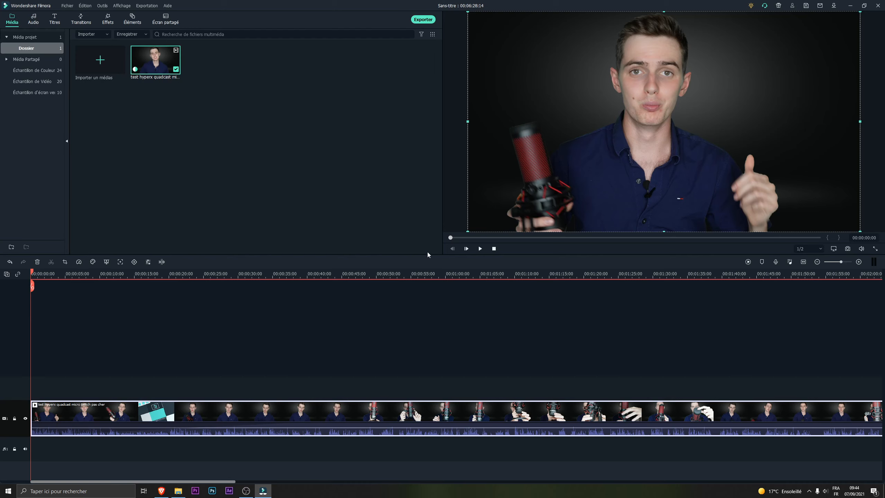
Play the clip's opening to check the fade-in, and set the fade-in back to 0 s
click(480, 249)
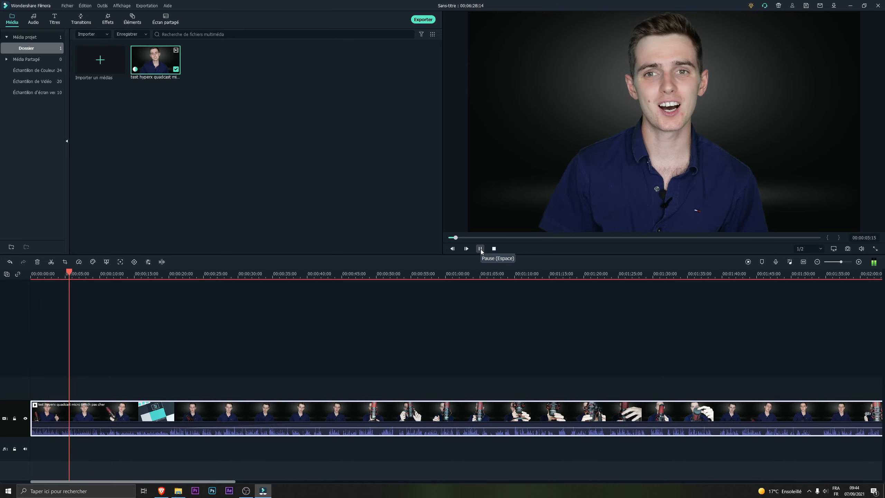
click(481, 248)
drag(77, 277, 32, 277)
click(148, 262)
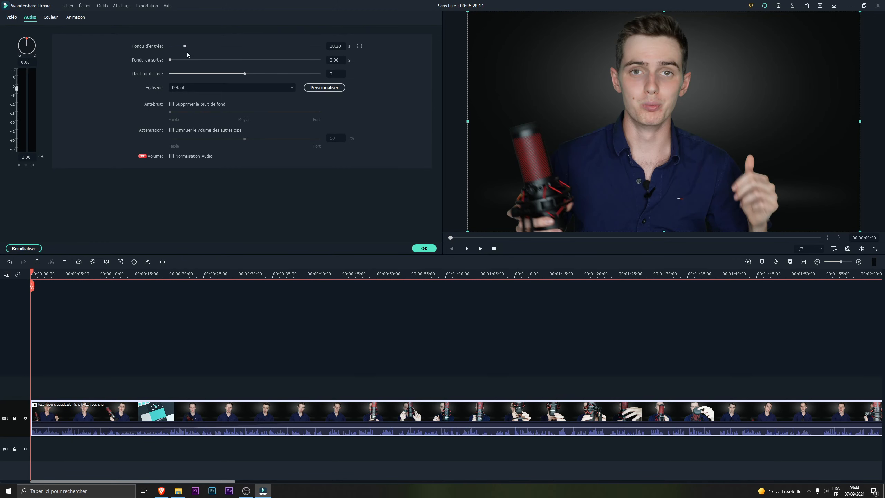
drag(184, 46, 170, 46)
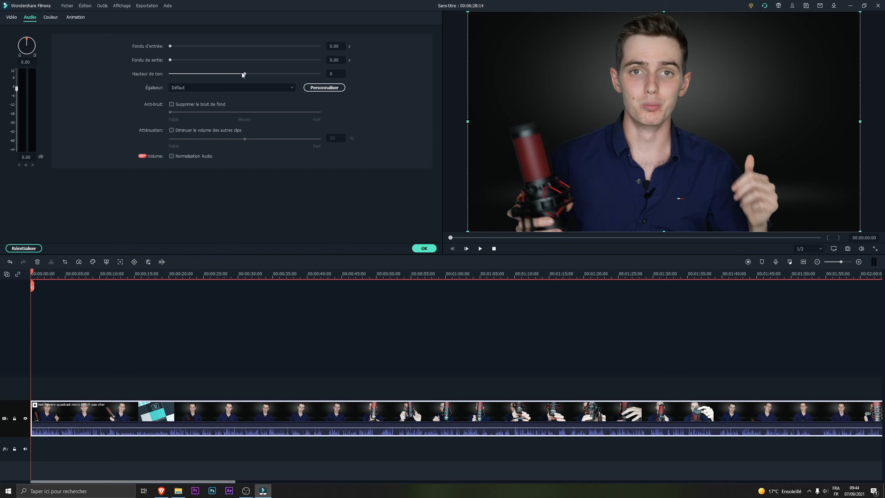
Try the clip's audio pitch at 4 and at -4, playing the opening to hear each setting
drag(245, 73, 269, 74)
click(480, 249)
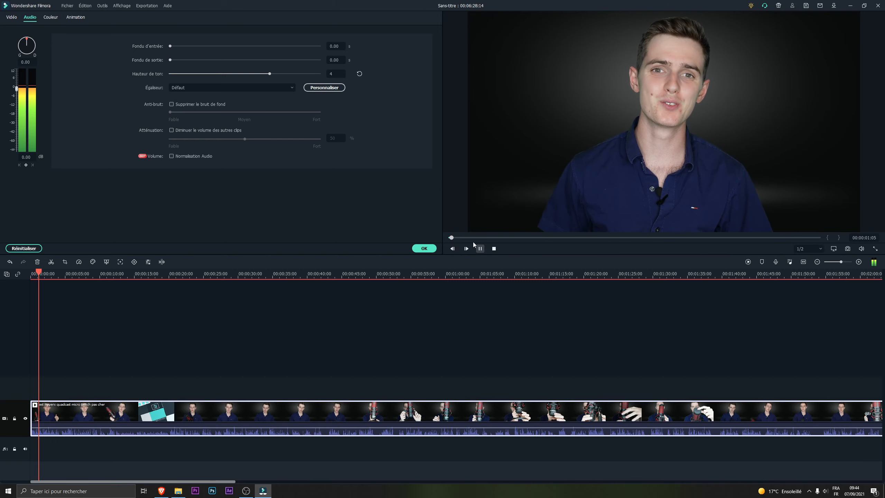
click(480, 248)
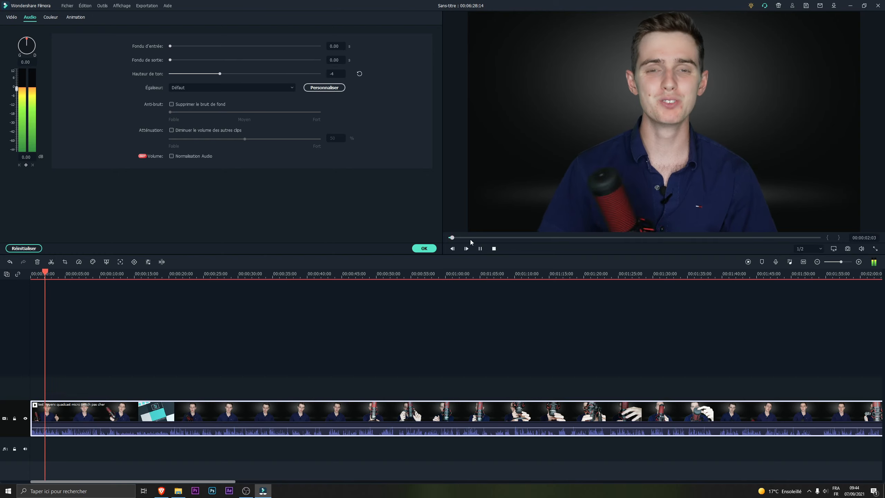
click(480, 248)
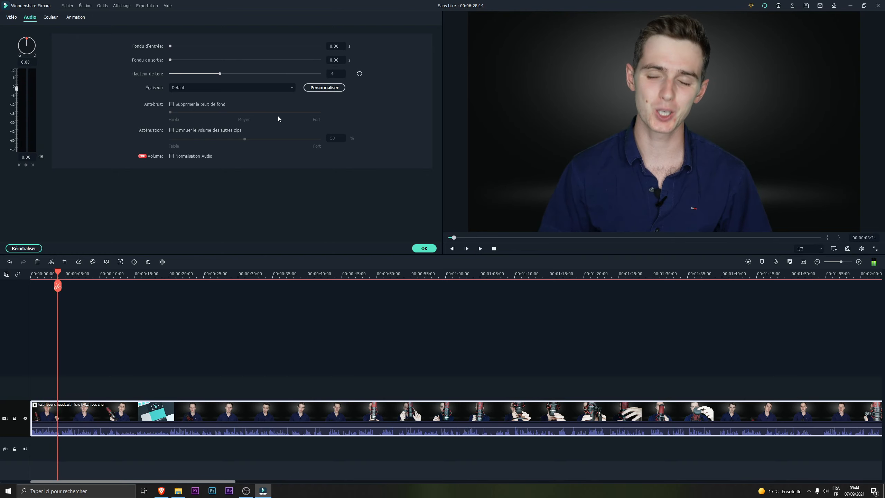
Try the clip's audio pitch at -2 and at -1, playing the clip to hear each setting
drag(229, 73, 232, 74)
click(480, 248)
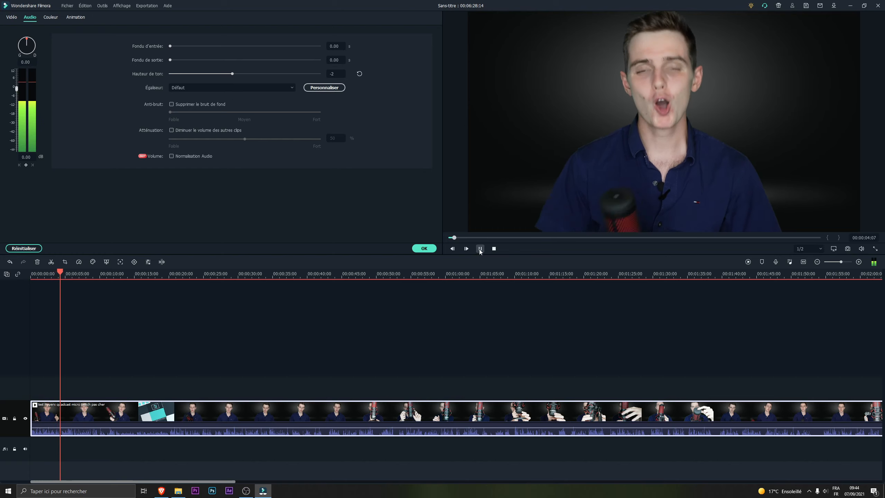
click(480, 248)
drag(233, 74, 238, 74)
click(480, 248)
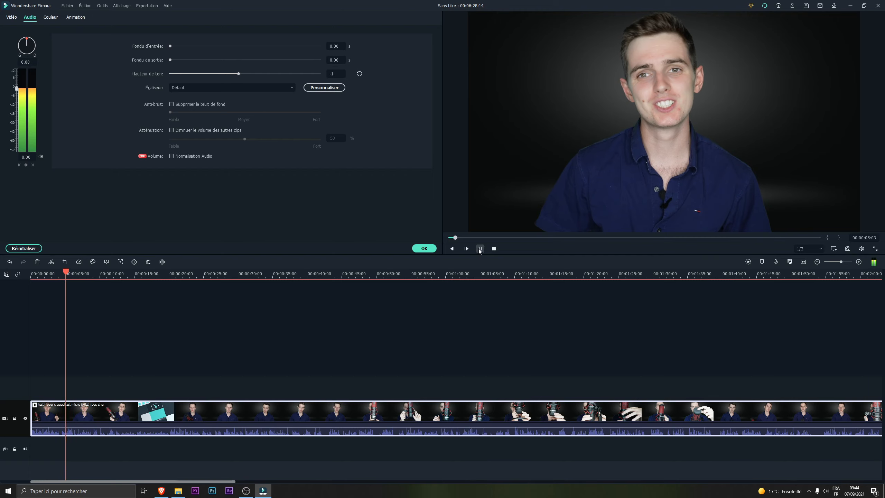
key(space)
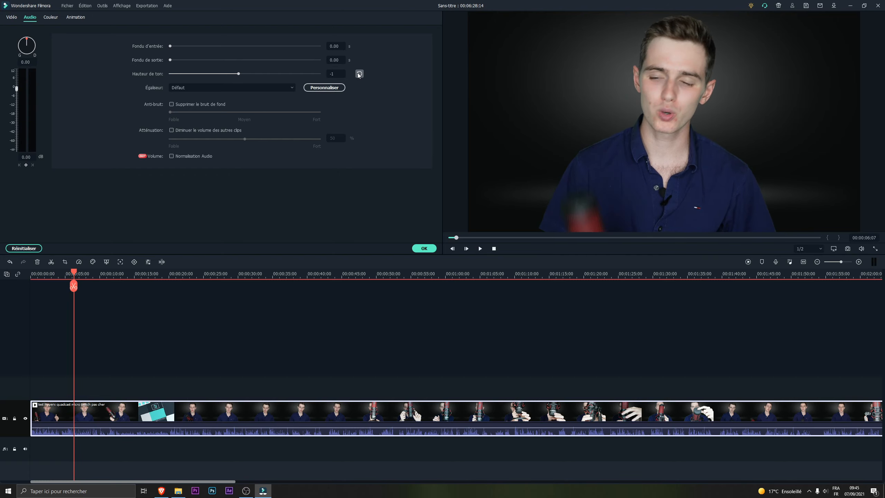
Reset the clip's audio pitch to its default and play a moment of the clip to check it
click(359, 73)
click(480, 248)
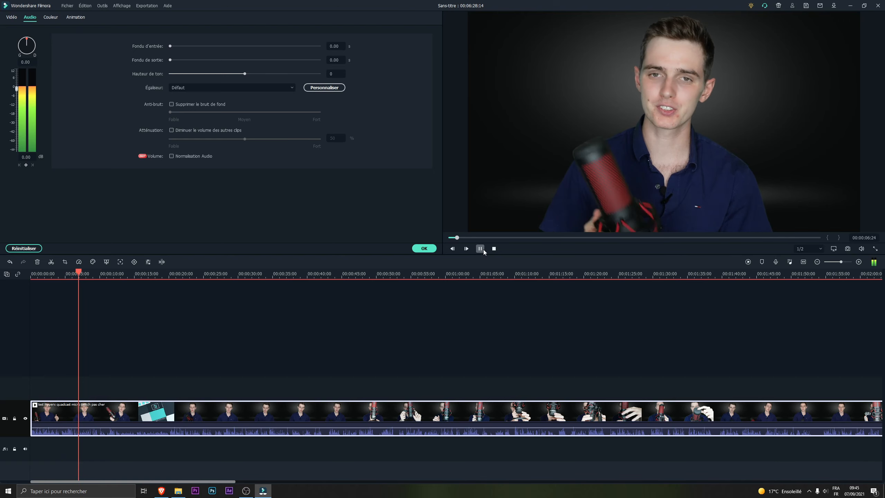
key(space)
Examine the equalizer presets and the custom frequency bands, keeping the Défaut preset
click(271, 87)
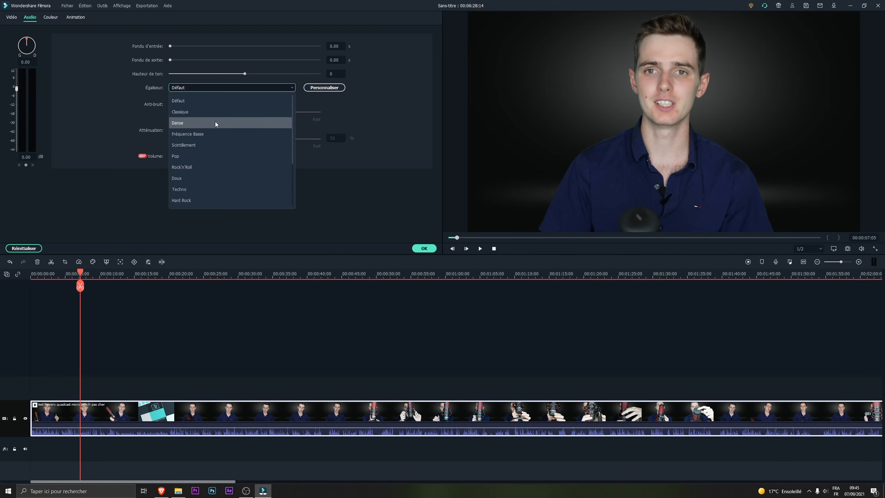
scroll(215, 147, down, 3)
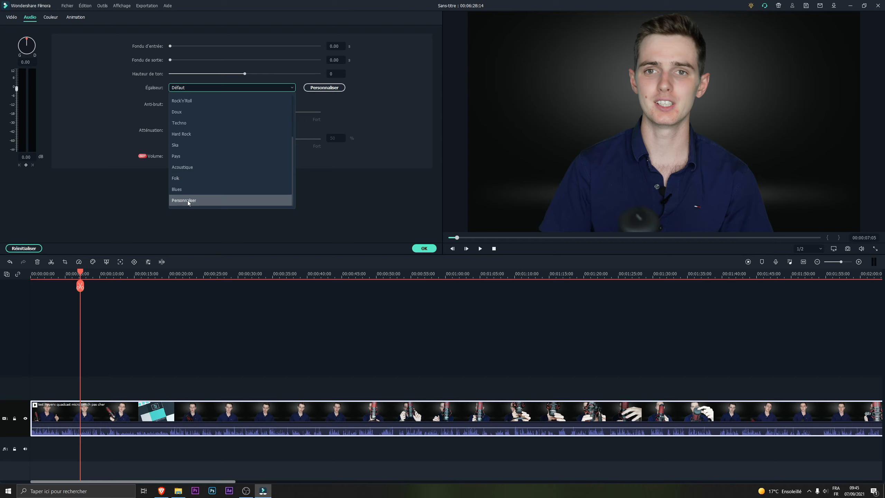
scroll(187, 201, up, 3)
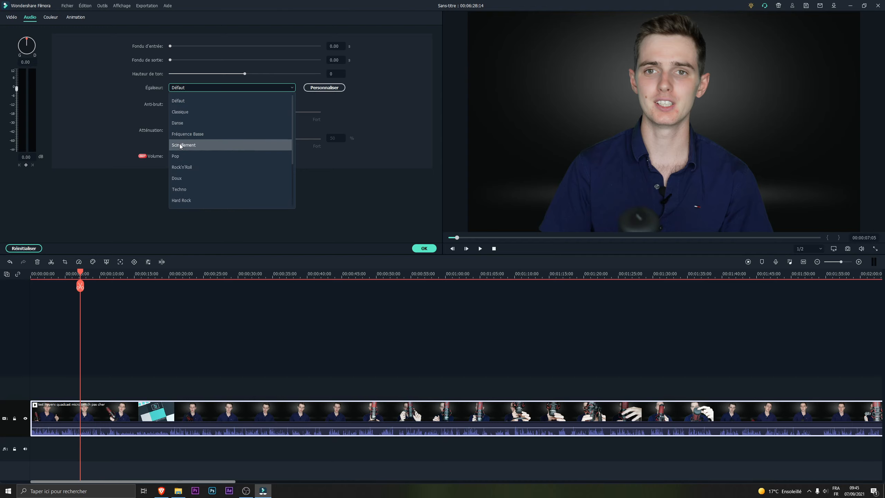
scroll(216, 168, down, 3)
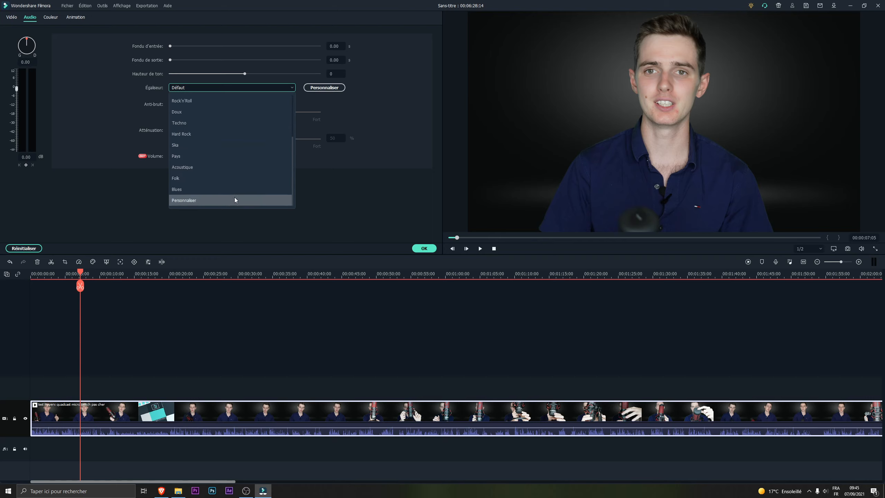
click(385, 115)
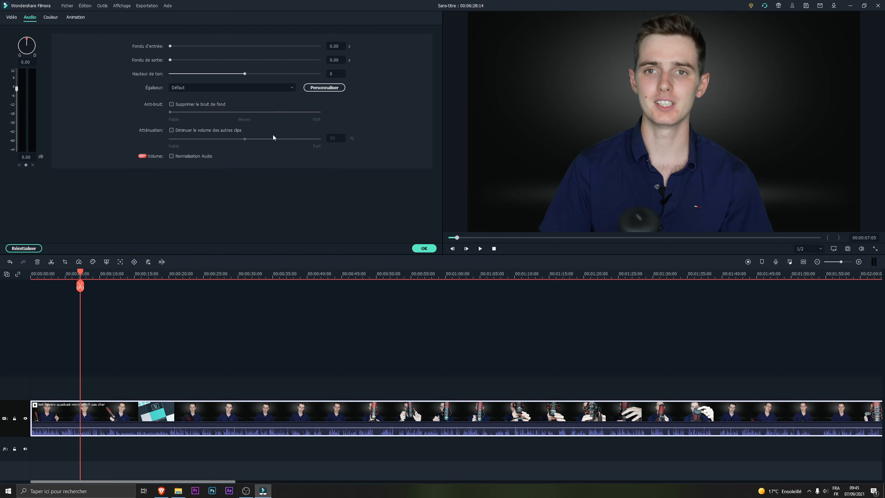
click(324, 88)
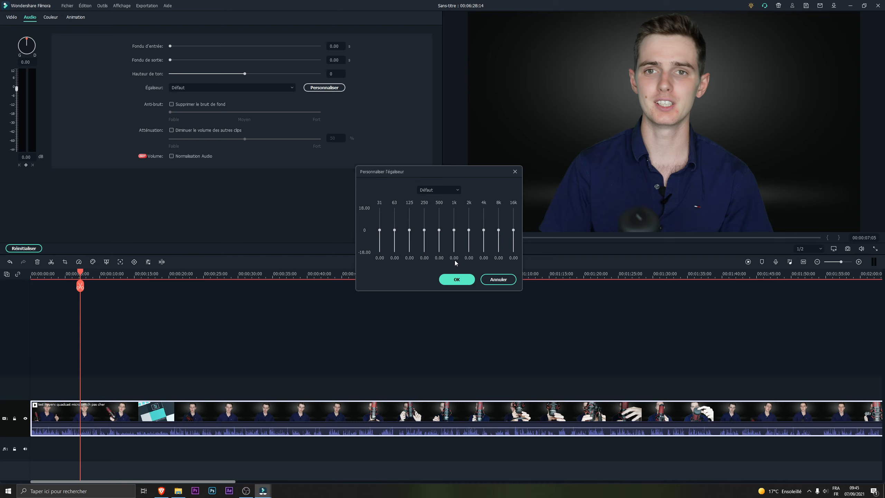
click(456, 281)
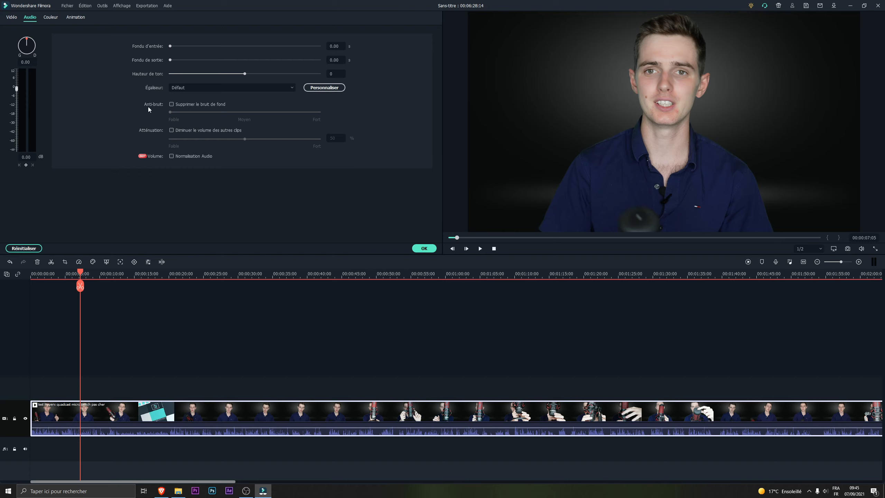
Enable background noise removal on the clip and play a moment of it at the Faible strength
click(171, 104)
click(481, 251)
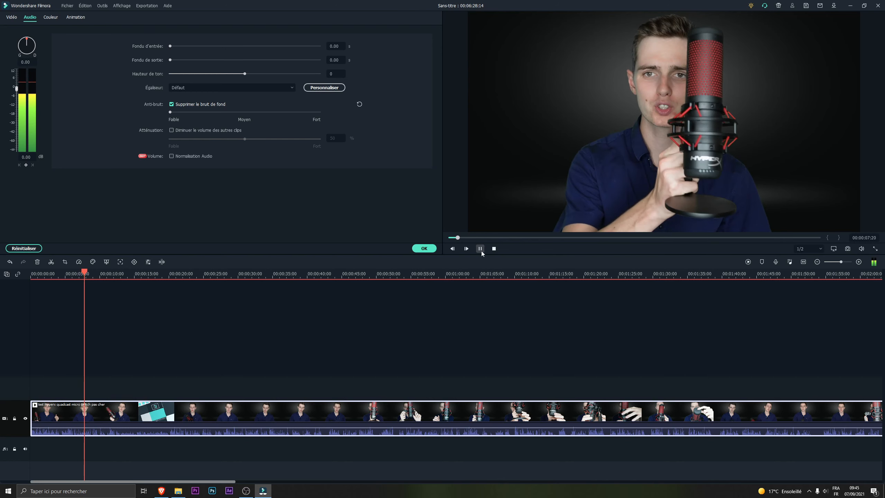
click(481, 250)
Set the background noise removal strength to Moyen and play a moment of the clip to hear it
drag(170, 113, 247, 118)
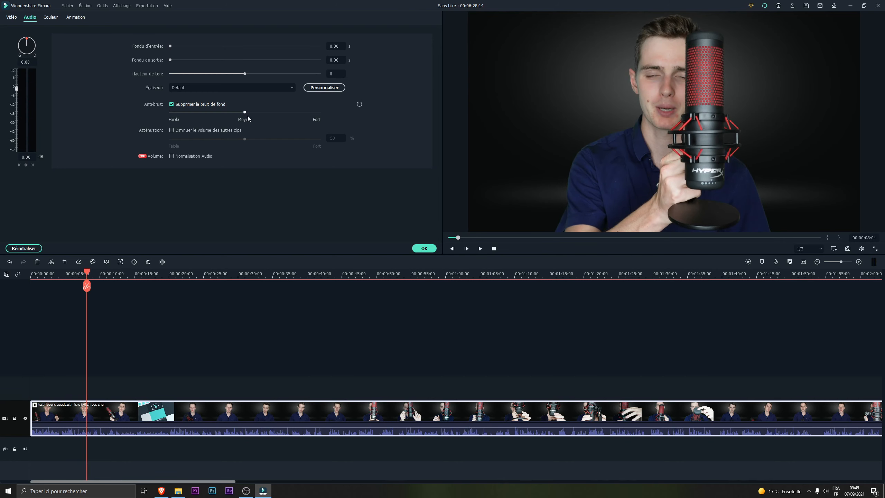
click(481, 249)
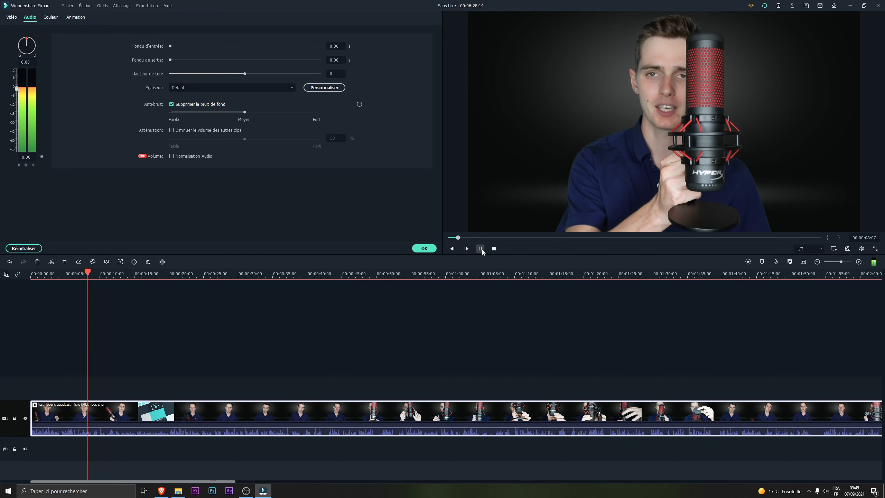
click(481, 249)
Set the background noise removal strength to Fort, play a moment of the clip to hear it, and turn noise removal off
click(319, 112)
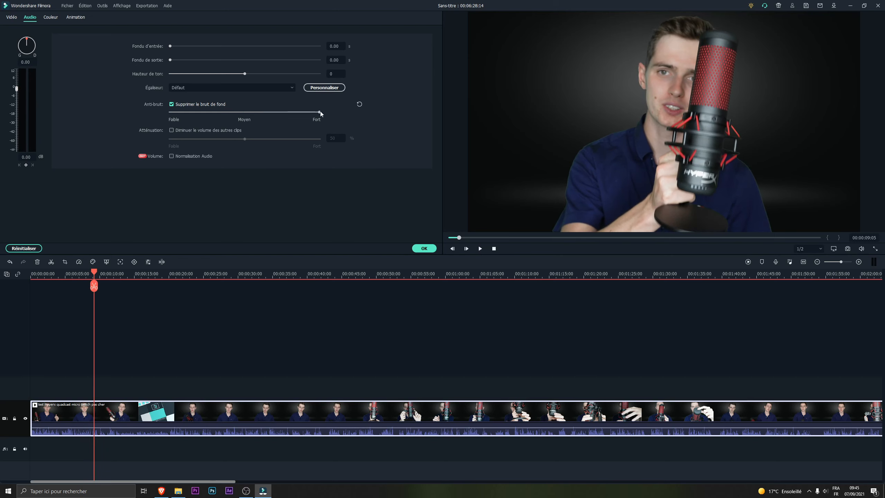
click(480, 249)
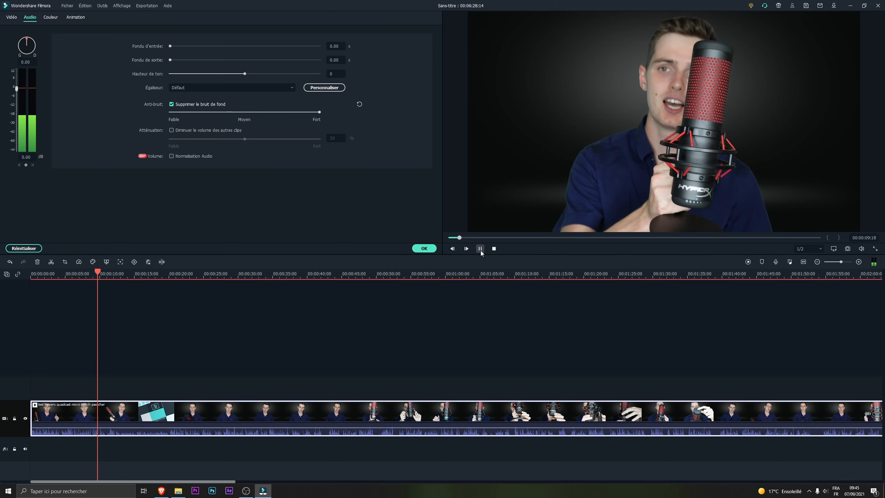
click(481, 249)
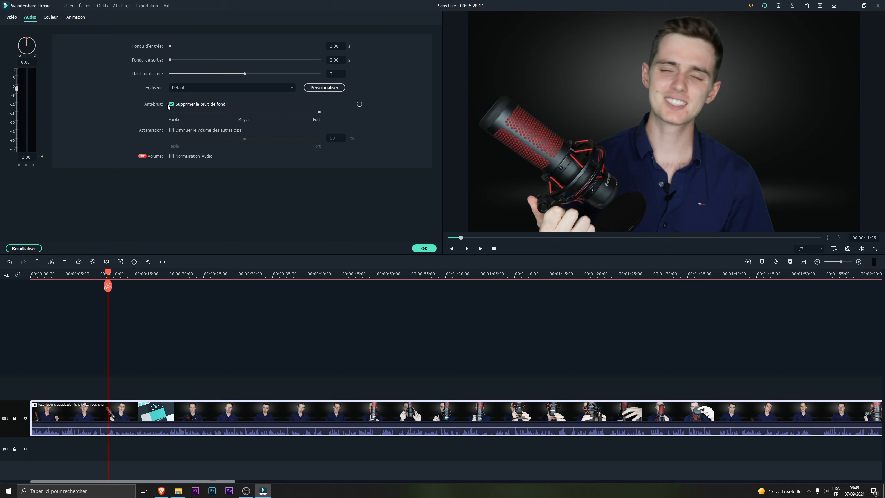
click(171, 105)
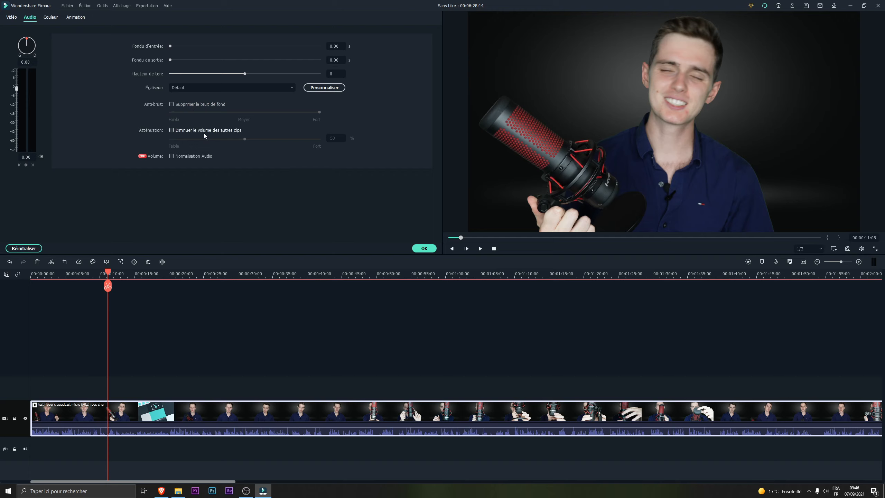
Enable audio normalization on the clip, play a moment to hear it, and disable it again
click(184, 157)
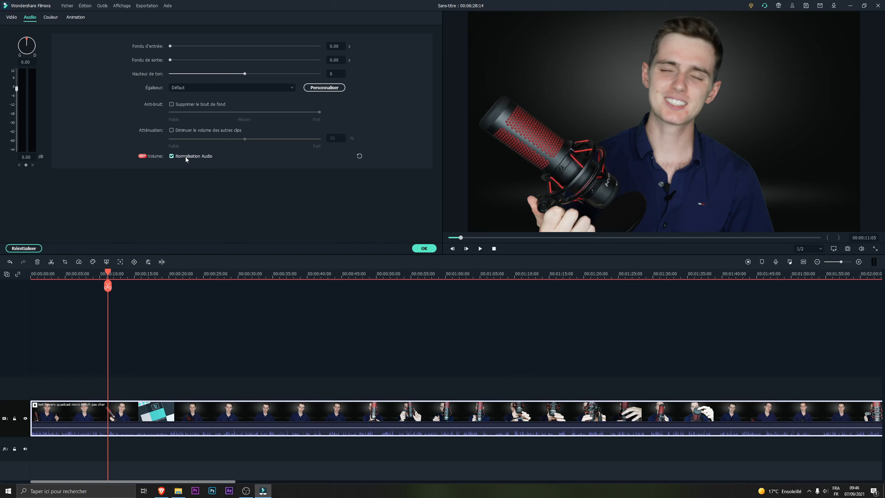
click(479, 249)
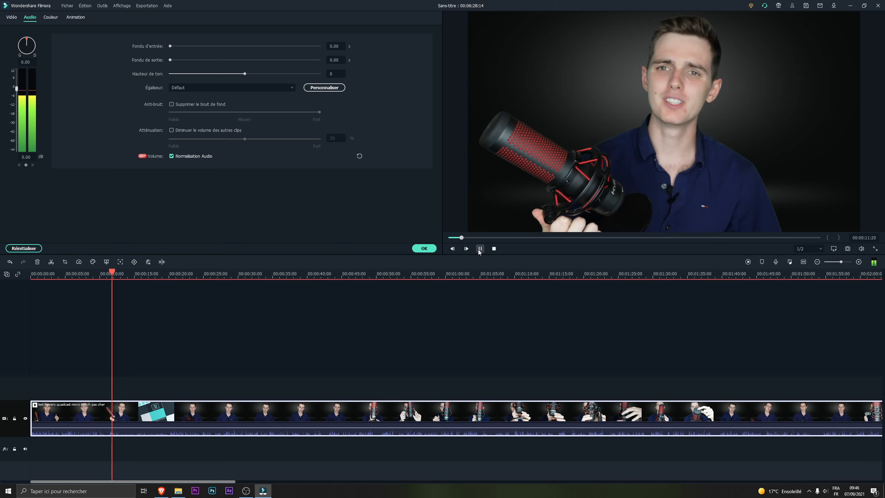
click(480, 249)
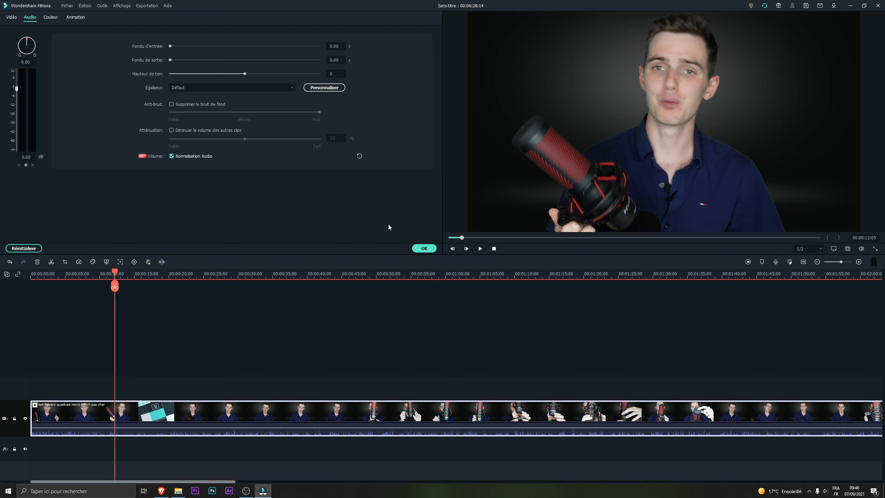
click(178, 157)
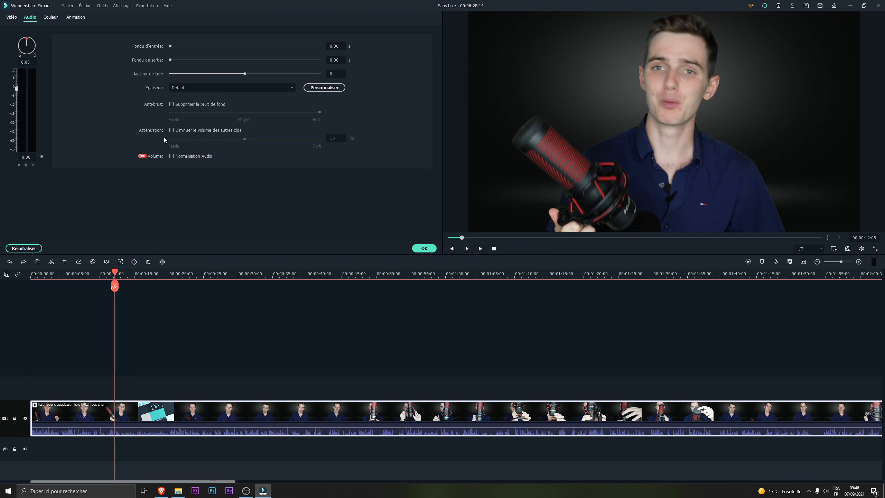
Add a volume keyframe near the start of the clip, at 00:00:00:16
drag(115, 273, 30, 273)
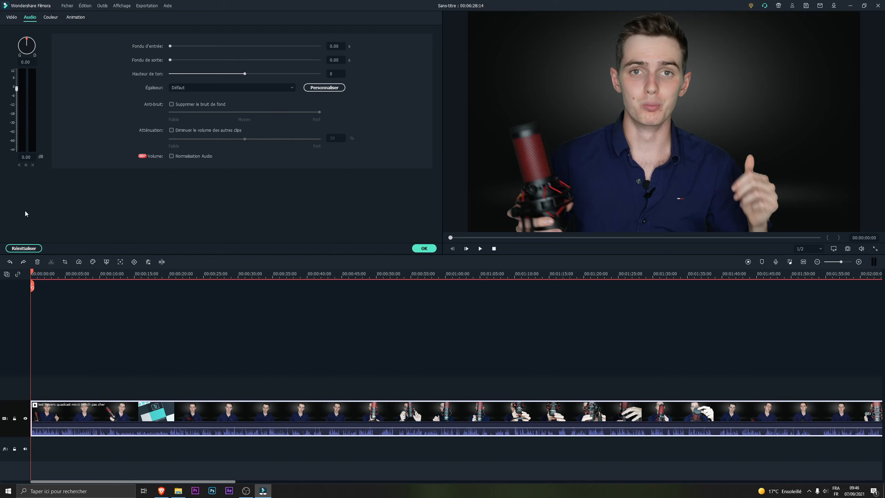
click(35, 275)
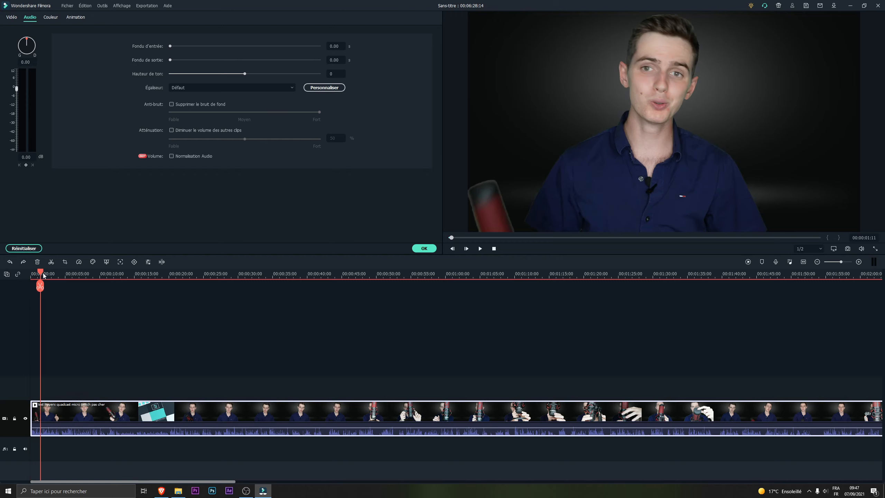
click(36, 276)
click(26, 165)
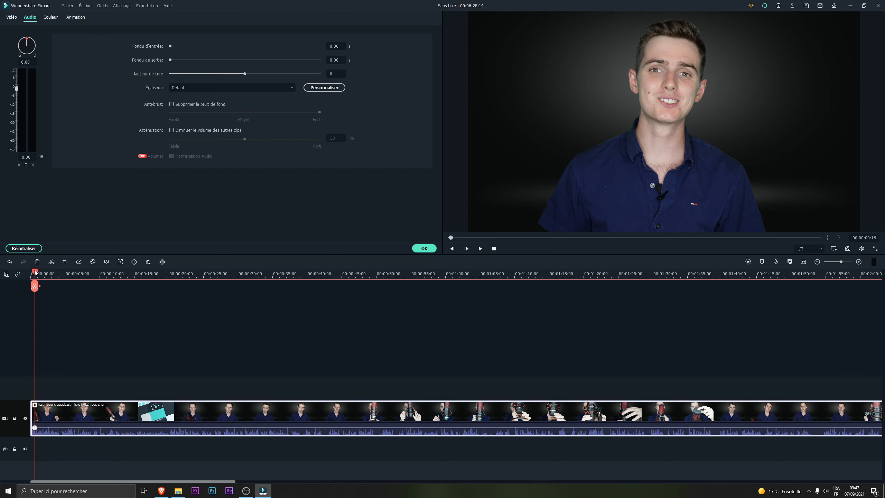
Lower the clip's volume to -33.84 dB at 00:00:04:15 and raise it to -0.96 dB at 00:00:07:23 with keyframes
drag(38, 275, 62, 275)
drag(16, 89, 19, 127)
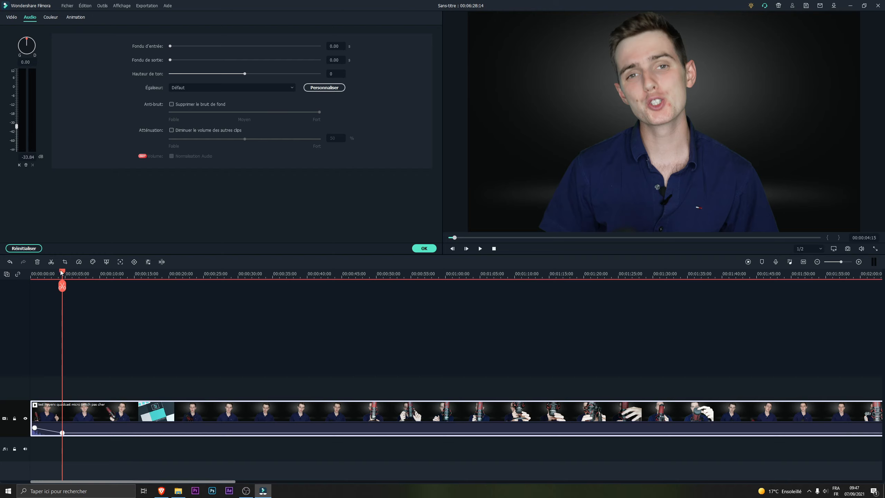
drag(62, 273, 86, 274)
drag(17, 127, 23, 93)
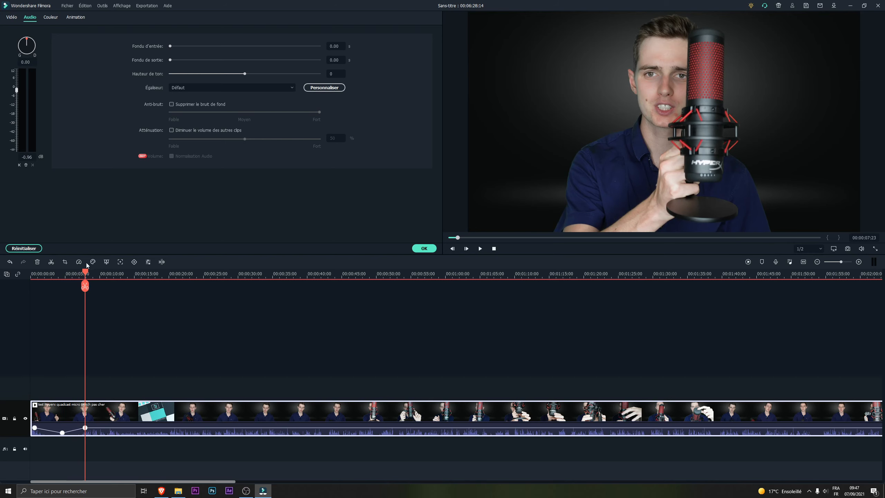
Play the clip from its beginning to hear the keyframed volume dip and rise
drag(87, 275, 32, 275)
click(481, 249)
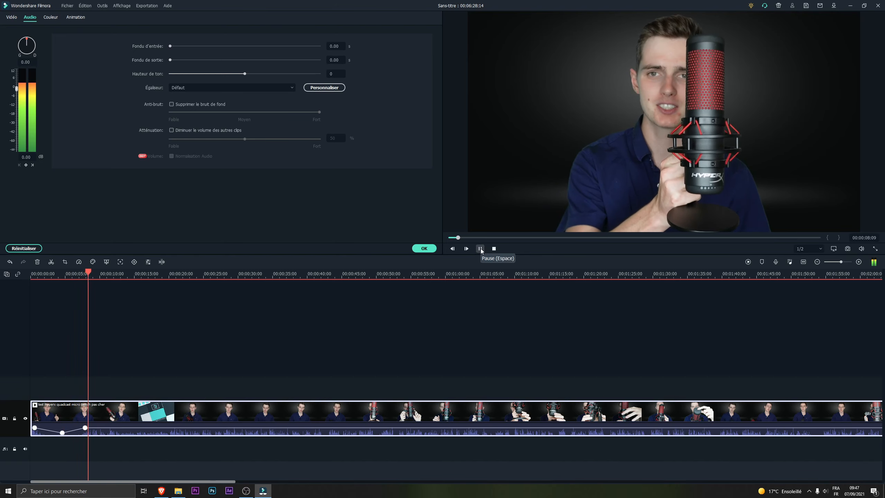
click(480, 248)
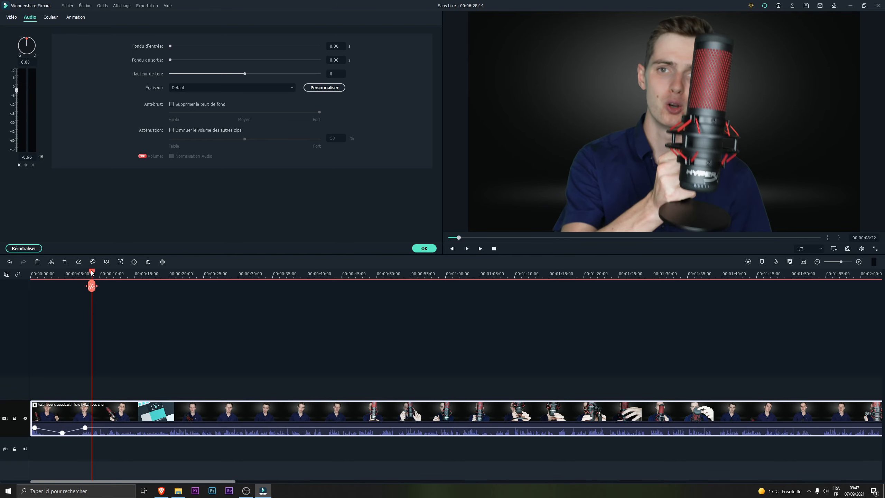
Return the playhead to the start of the timeline and detach the audio from the video clip
drag(93, 285, 17, 276)
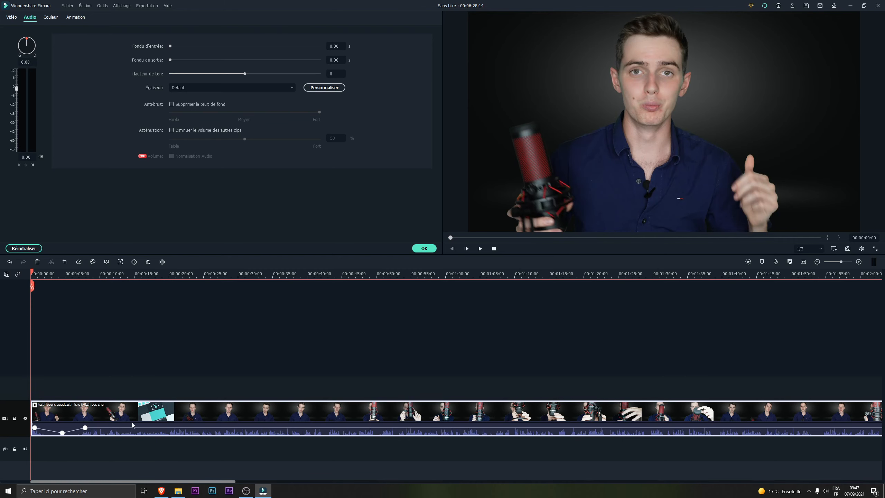
right_click(114, 407)
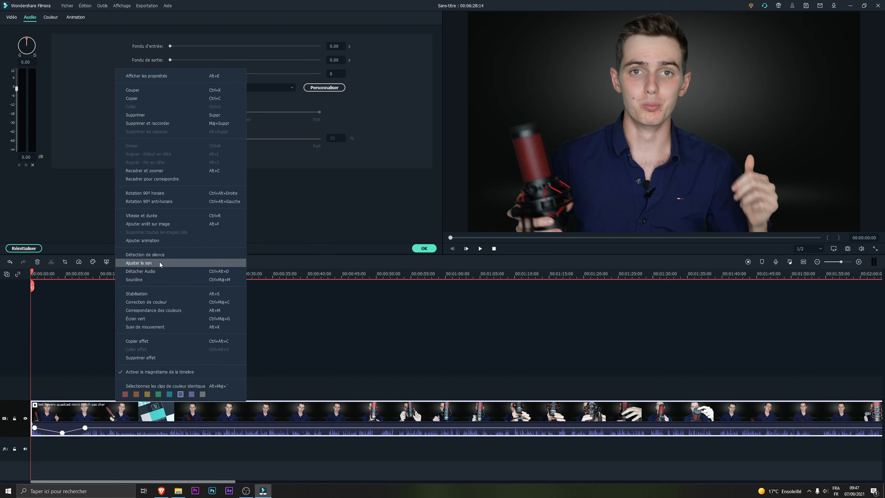
click(152, 270)
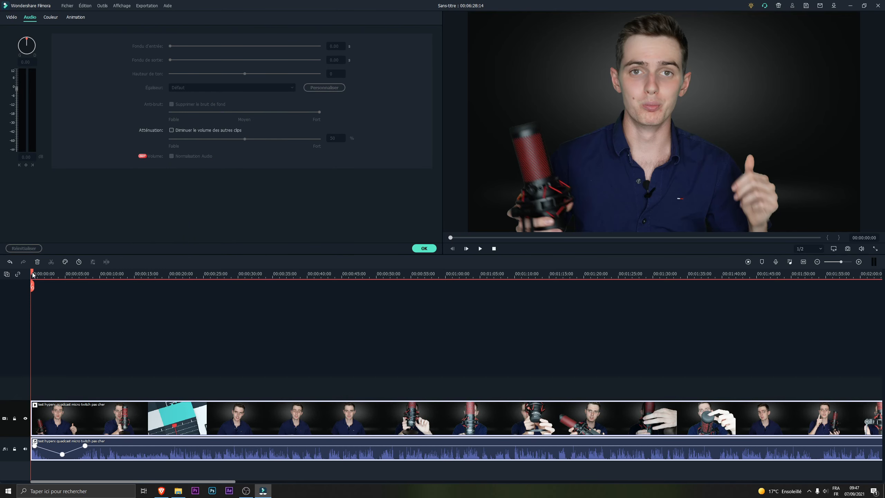
Split the detached audio at 00:00:18:02 and at 00:00:25:16 to isolate a short middle segment
drag(32, 273, 155, 306)
click(160, 457)
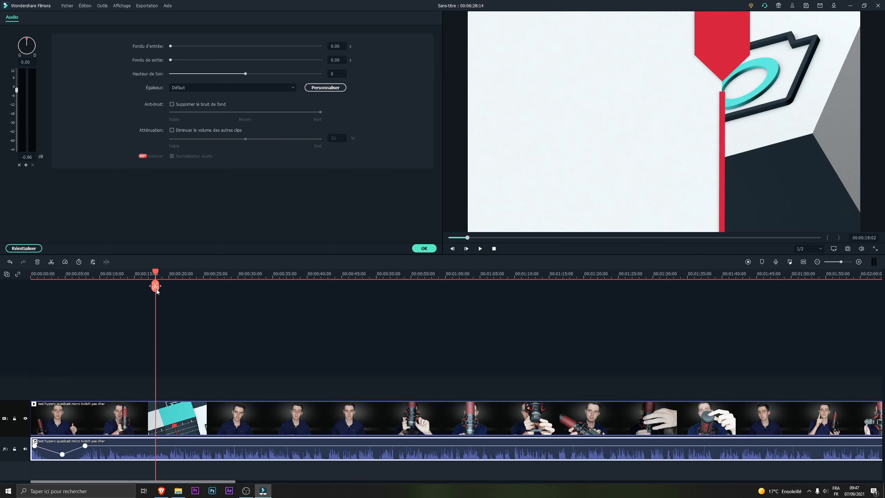
click(155, 287)
drag(159, 276, 208, 275)
click(209, 287)
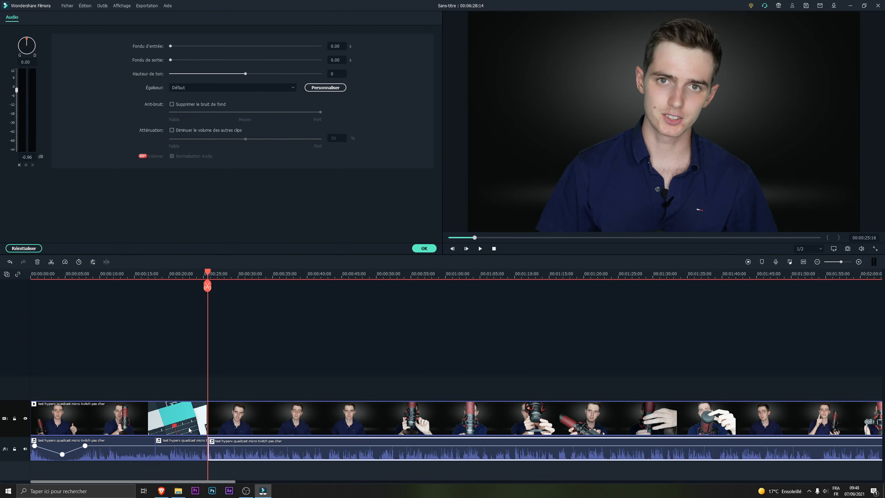
Raise the volume of the middle audio segment and play the transition into it from 00:00:17:06
click(187, 447)
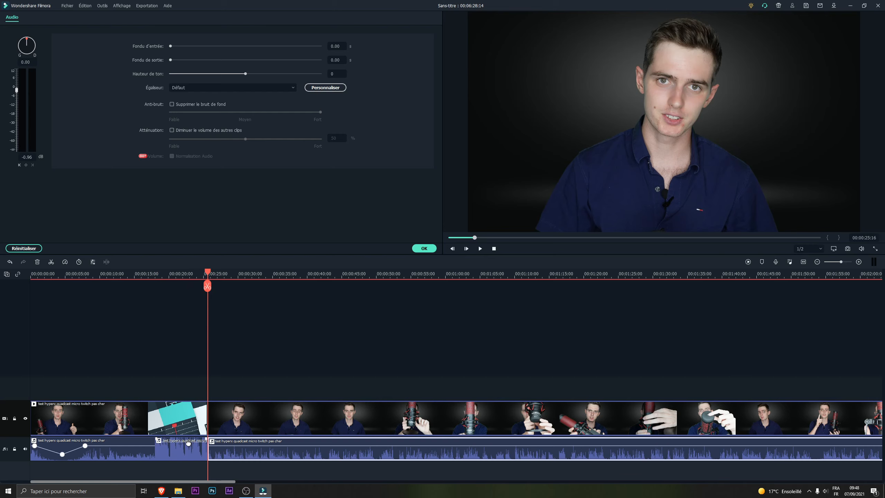
drag(208, 286, 151, 288)
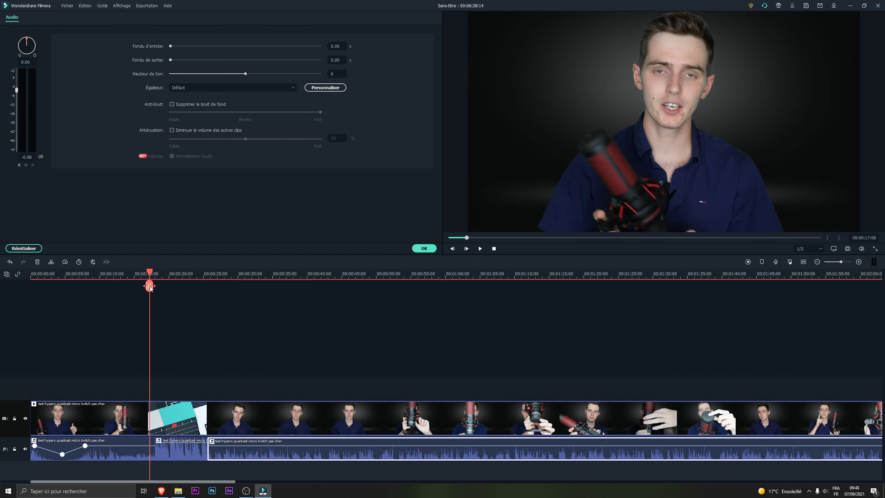
key(space)
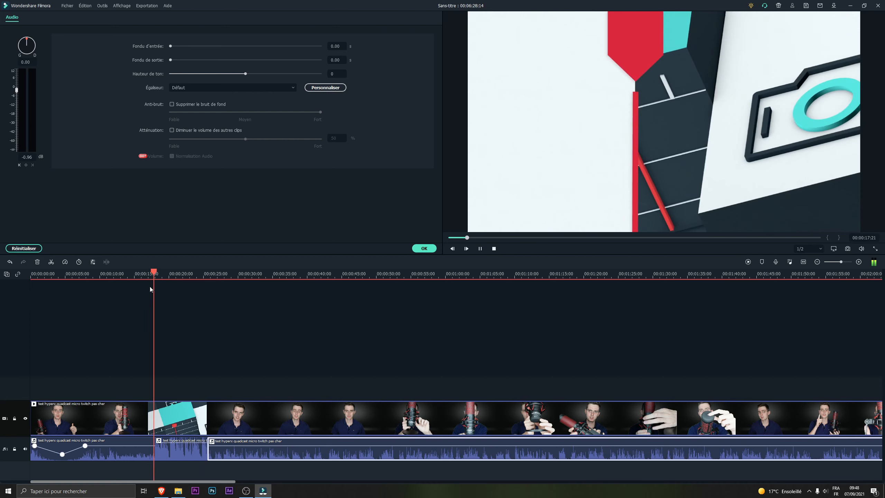
Move the playhead back to 00:00:09:15, just past the last volume keyframe of the first audio segment
drag(165, 273, 126, 276)
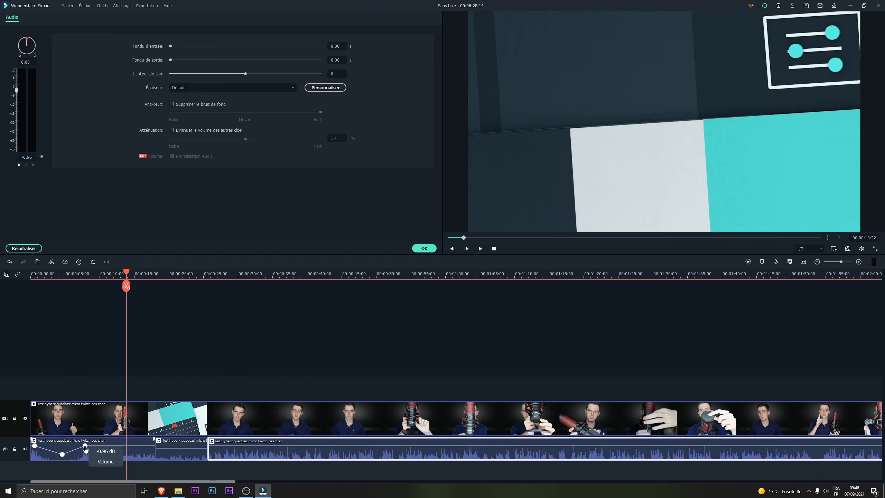
drag(129, 276, 98, 279)
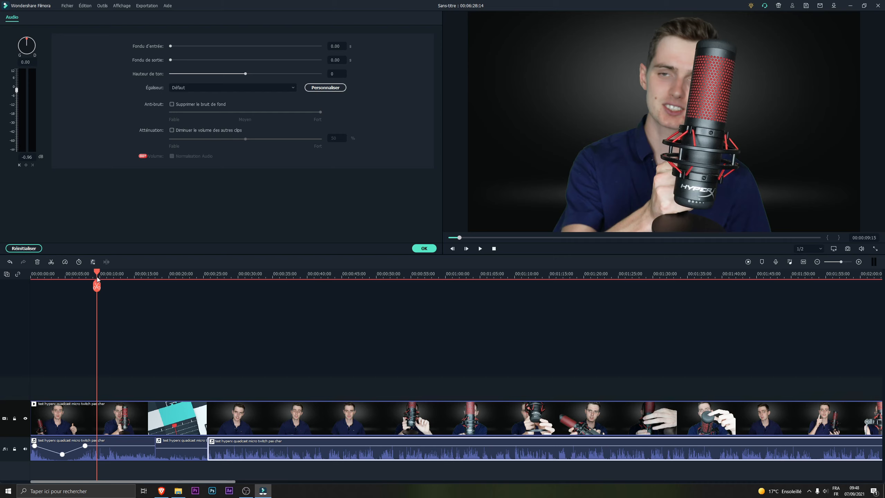